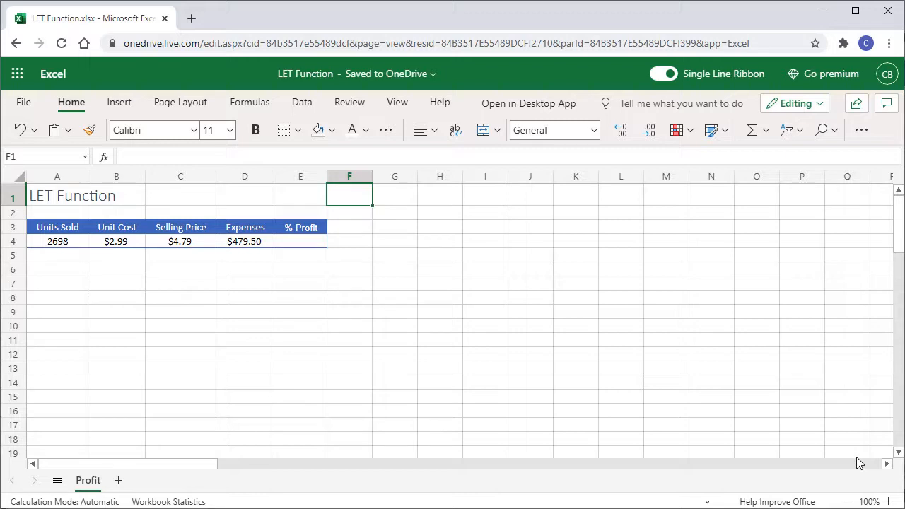
# In E4, begin a % Profit formula with the sales term (A4*C4) followed by a minus sign
pyautogui.click(122, 227)
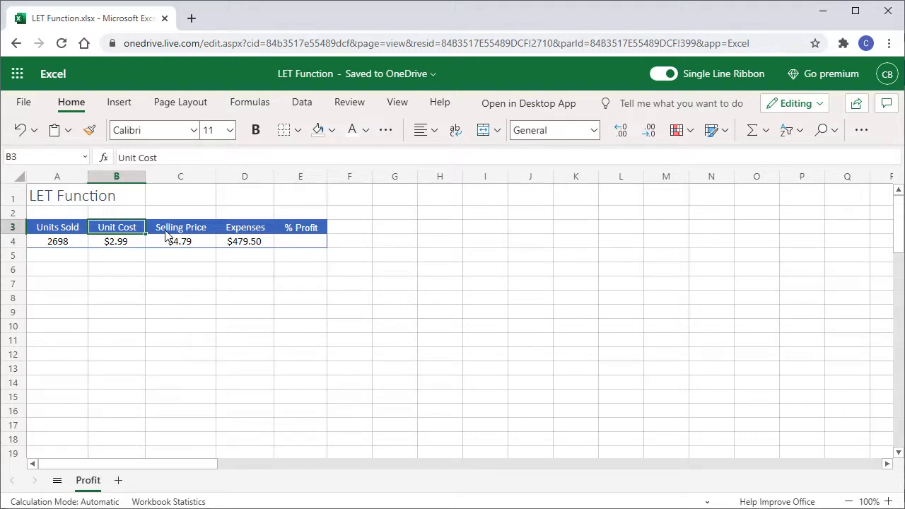
pyautogui.click(285, 247)
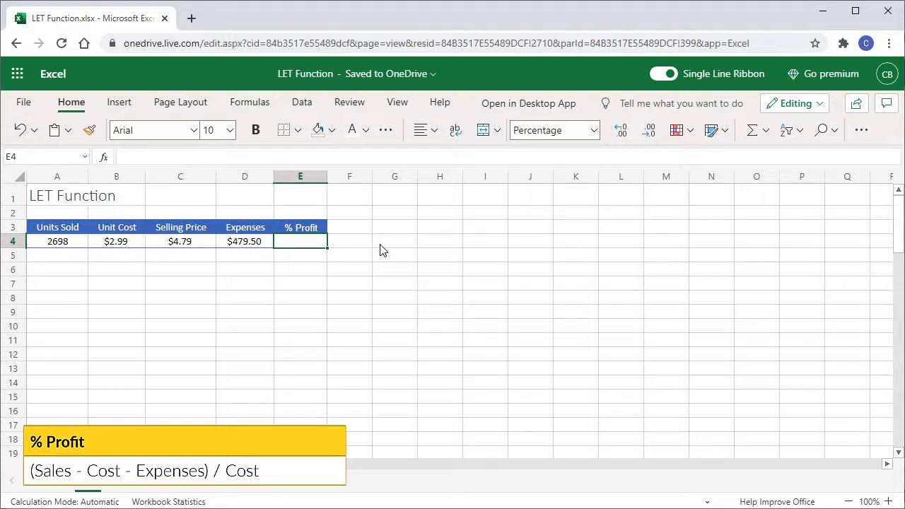
pyautogui.write('=(')
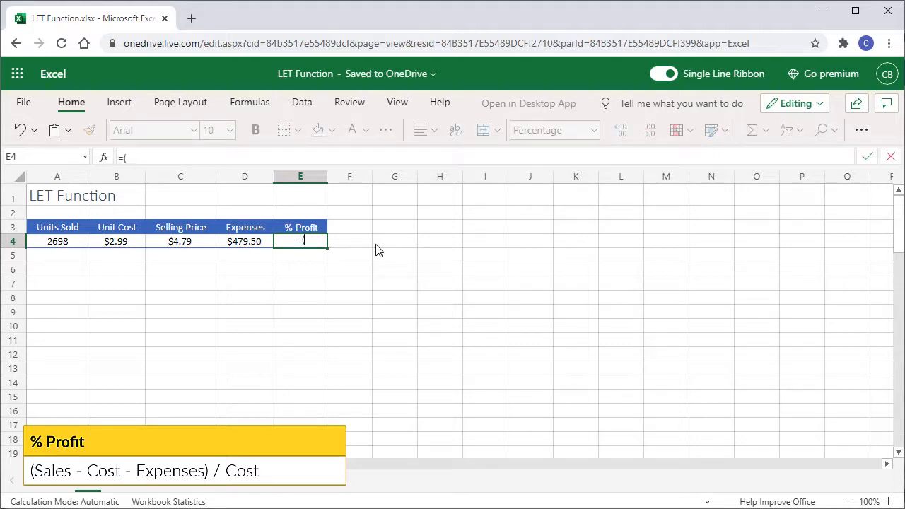
pyautogui.click(65, 244)
pyautogui.write('*')
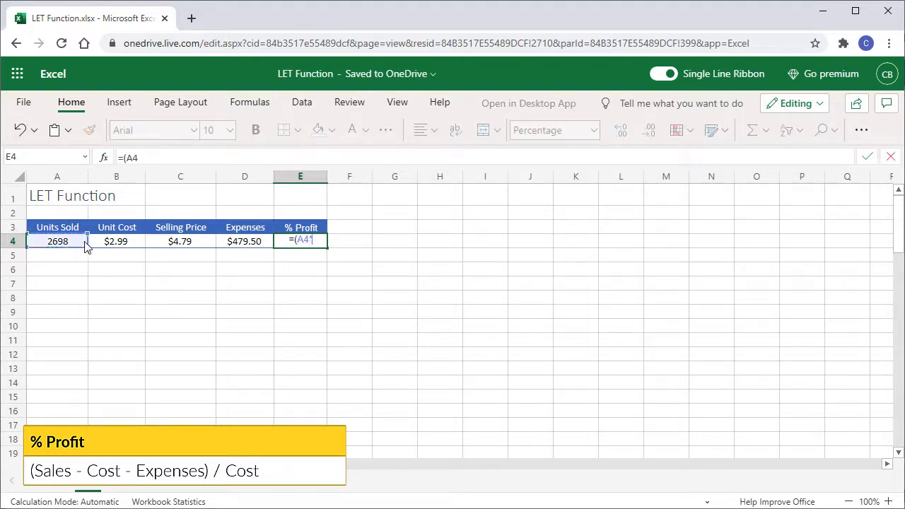
pyautogui.click(177, 243)
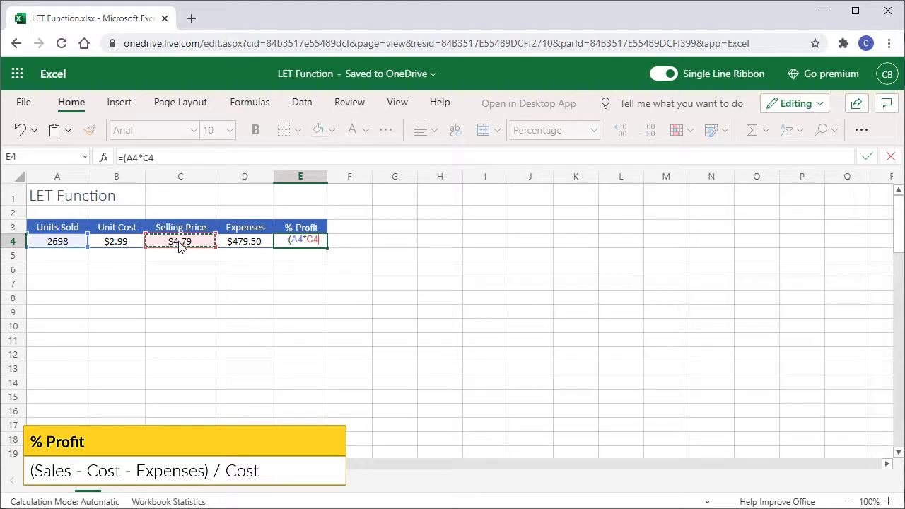
pyautogui.write(')-')
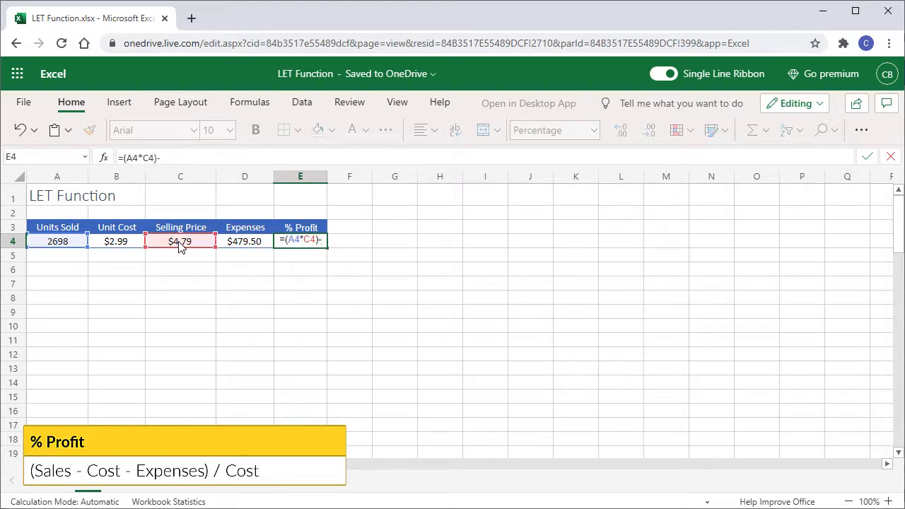
pyautogui.write('(')
# Continue the formula by subtracting the cost term (A4*B4) and the expenses D4, followed by a division sign
pyautogui.click(70, 247)
pyautogui.write('*')
pyautogui.click(130, 247)
pyautogui.write(')-')
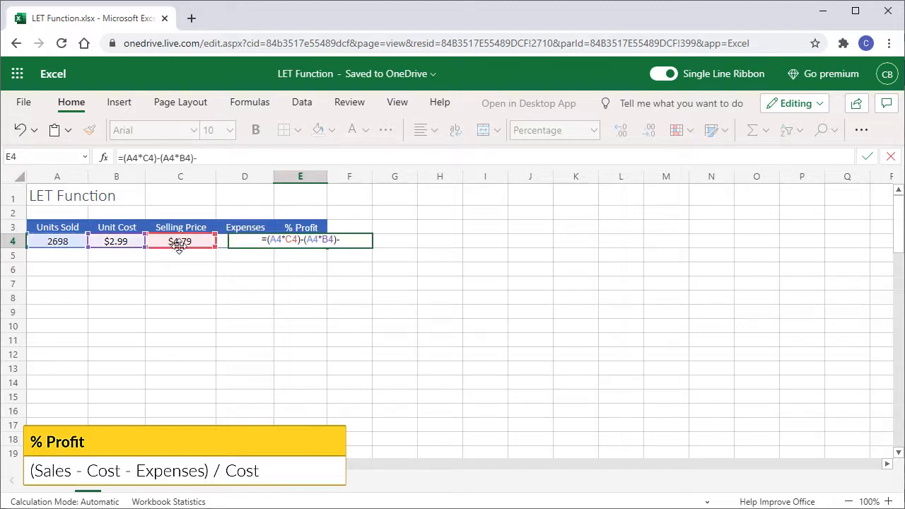
pyautogui.click(223, 247)
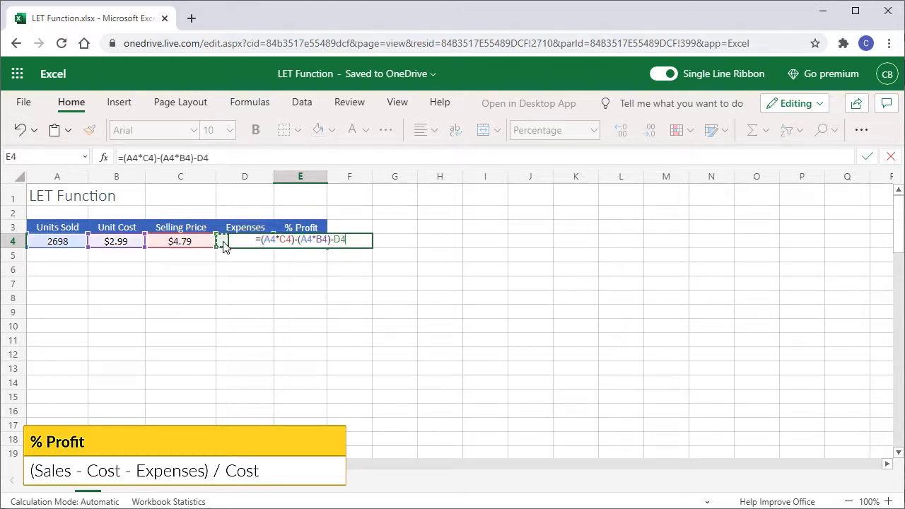
pyautogui.write('/')
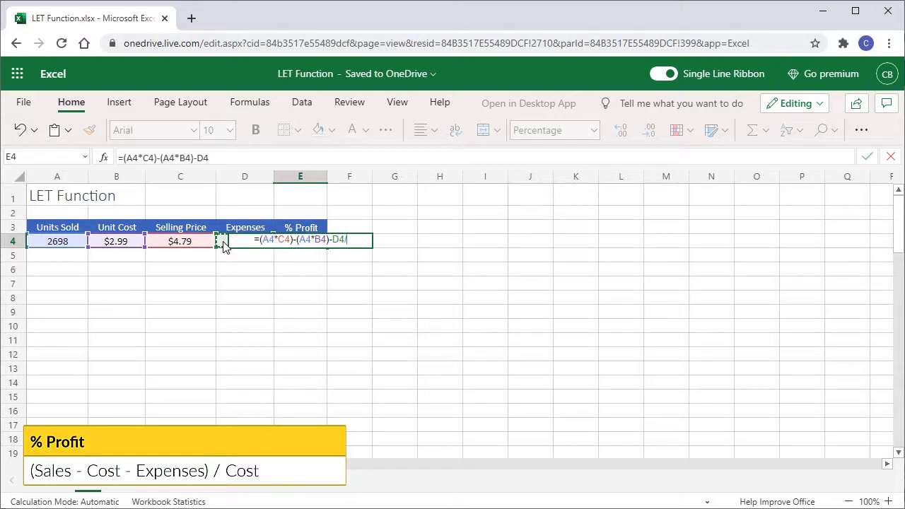
pyautogui.write('(')
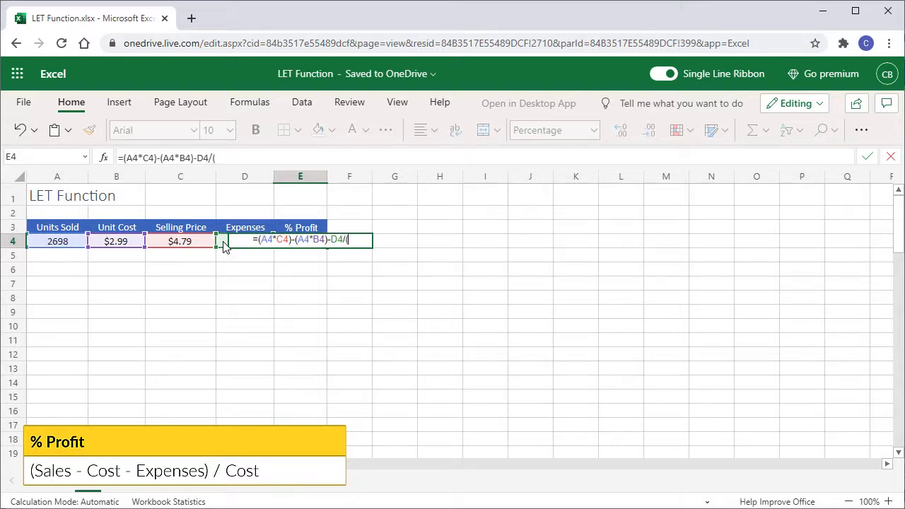
# Divide by the cost term (A4*B4) to finish the formula's denominator
pyautogui.click(63, 243)
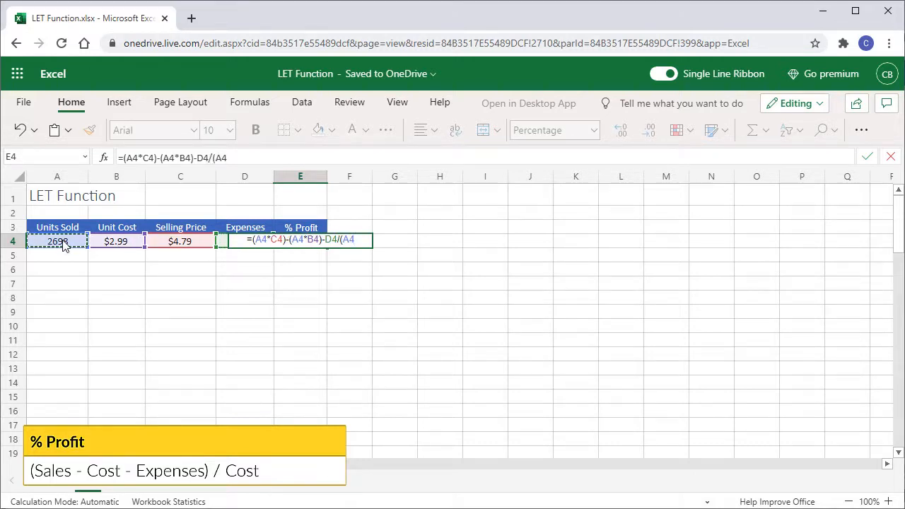
pyautogui.write('*')
pyautogui.click(123, 244)
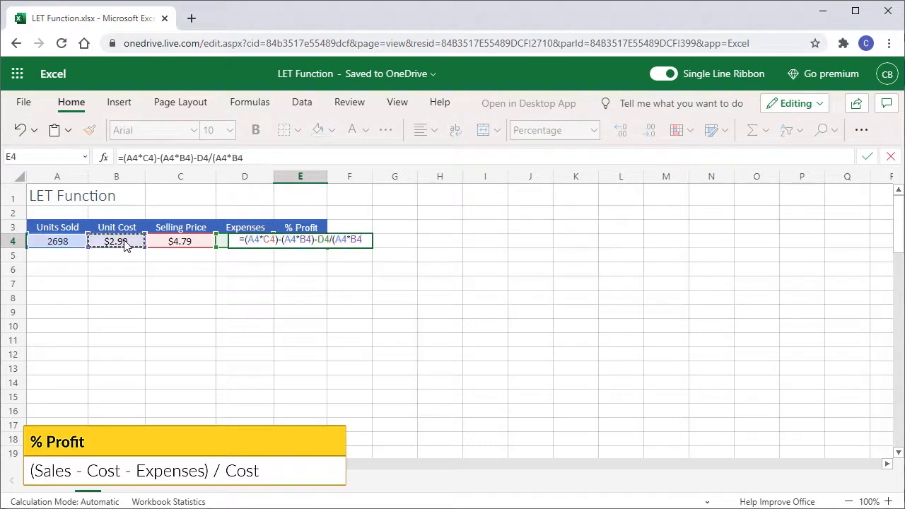
pyautogui.write(')')
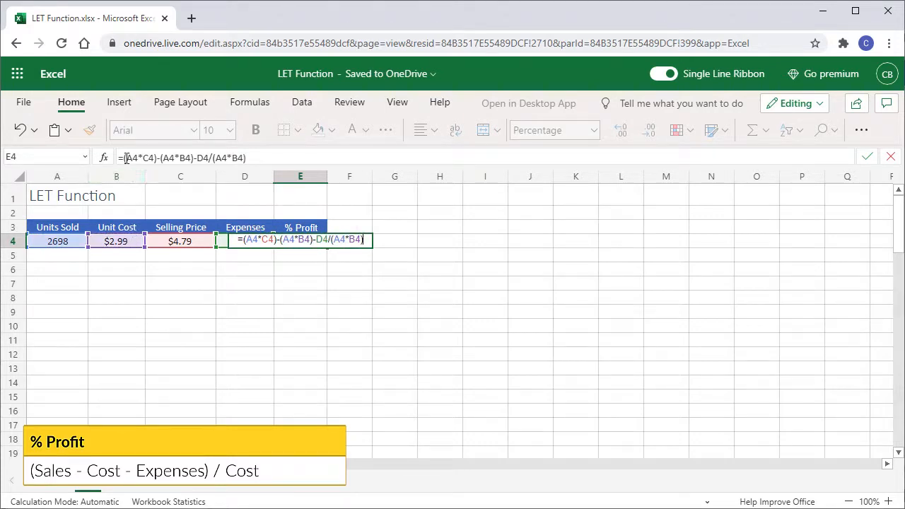
# Wrap the numerator in parentheses so the formula reads =((A4*C4)-(A4*B4)-D4)/(A4*B4), and enter it
pyautogui.click(125, 159)
pyautogui.write('(')
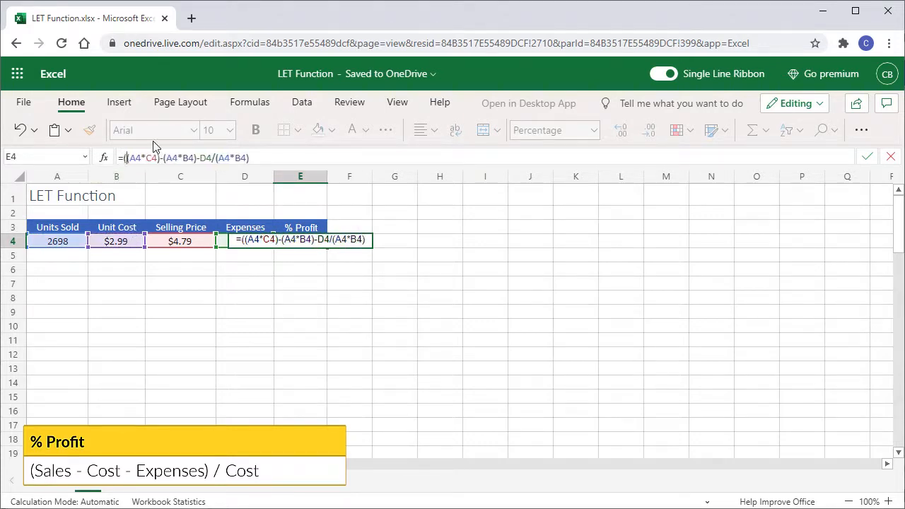
pyautogui.click(213, 159)
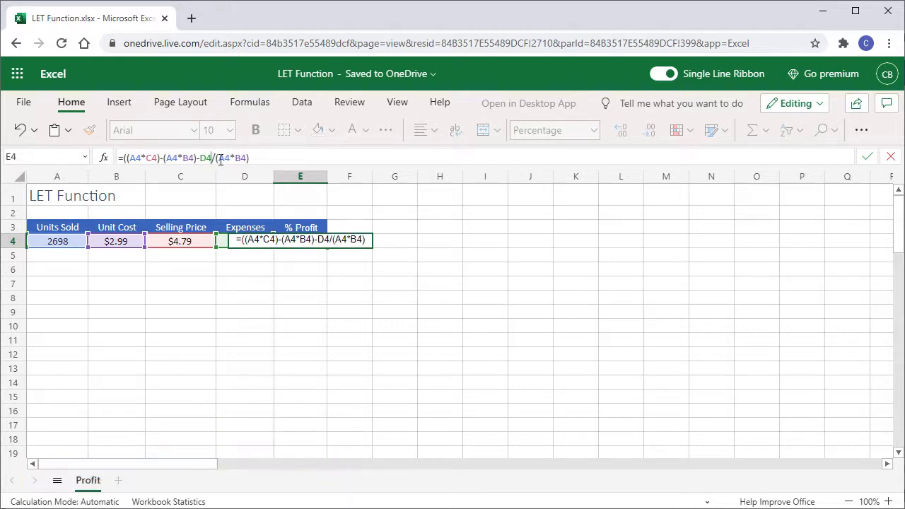
pyautogui.write(')')
pyautogui.press('Return')
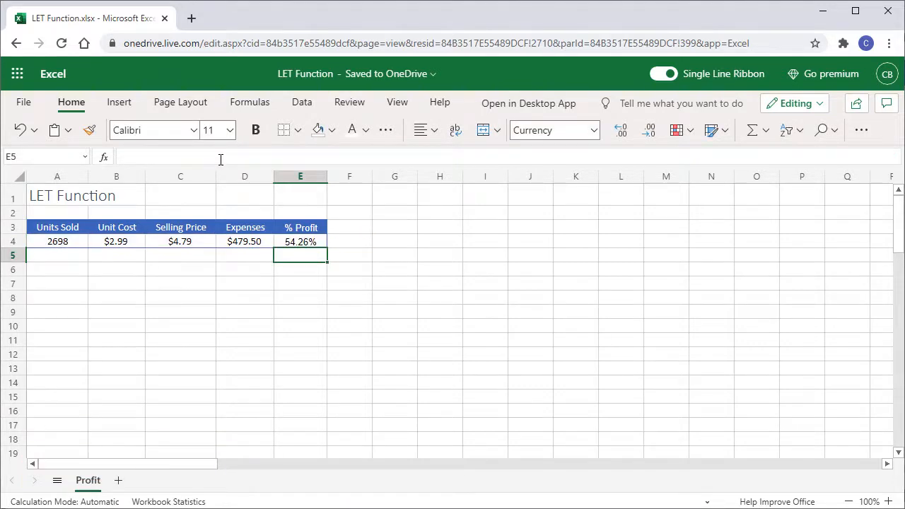
# In F4, start a LET formula that defines the name sales as A4*C4
pyautogui.press('Up')
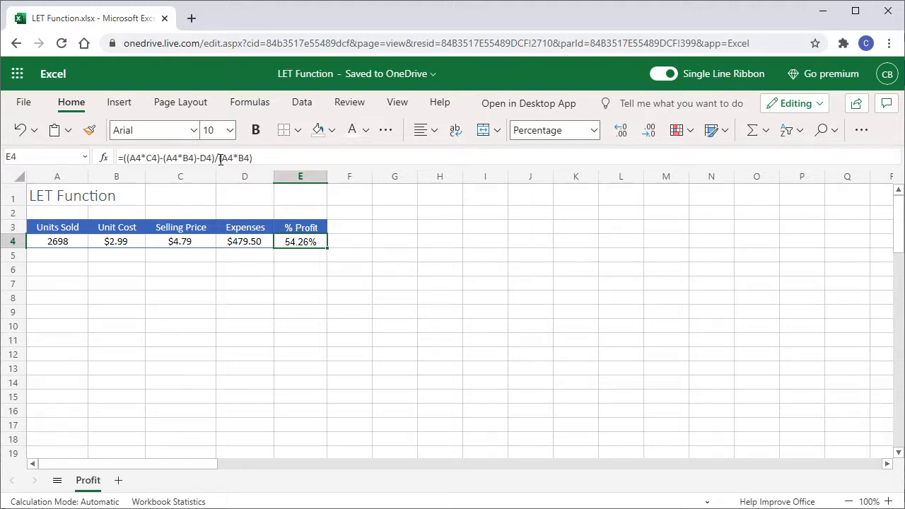
pyautogui.press('Right')
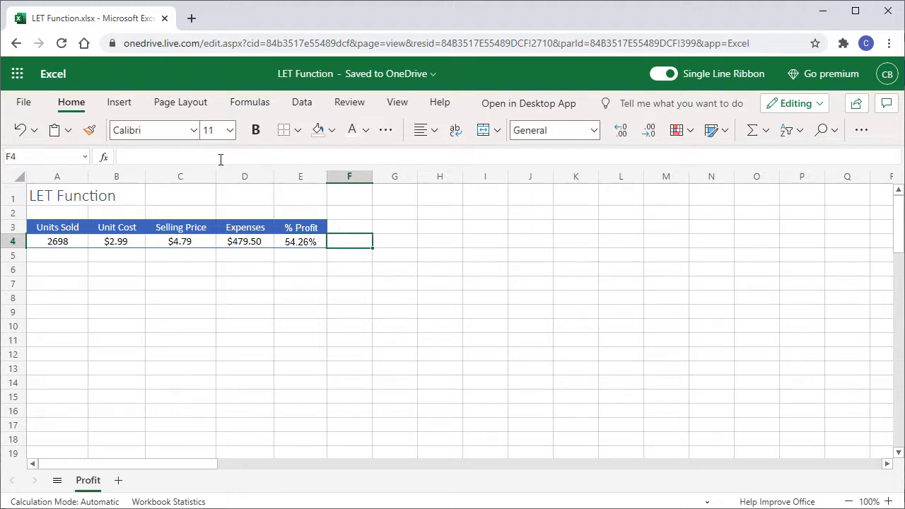
pyautogui.write('=let')
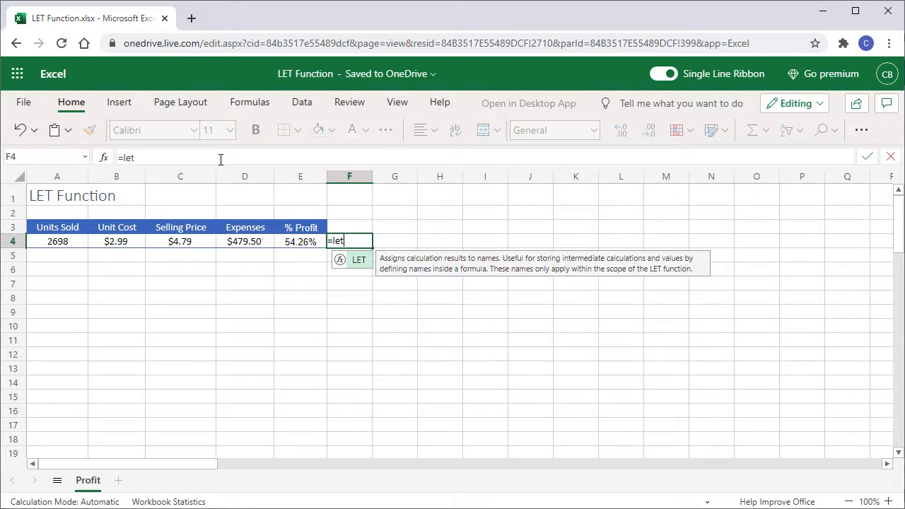
pyautogui.write('(')
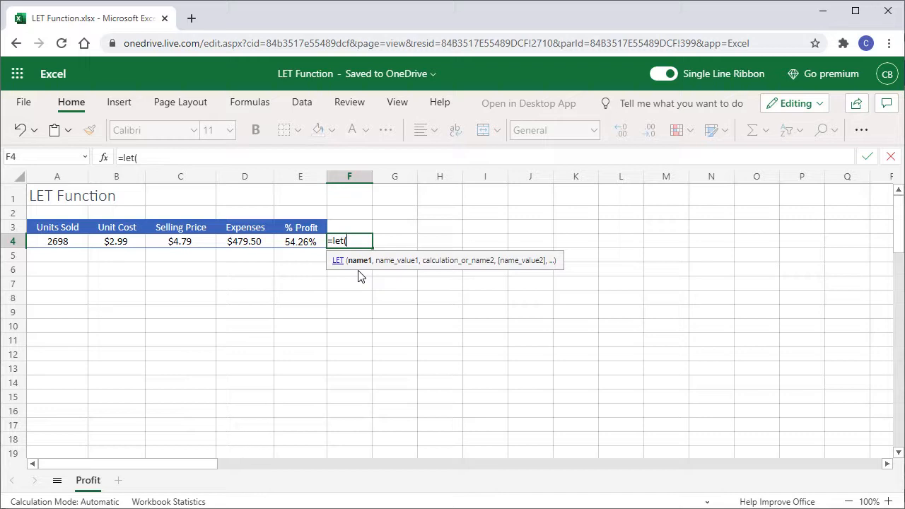
pyautogui.write('sales,')
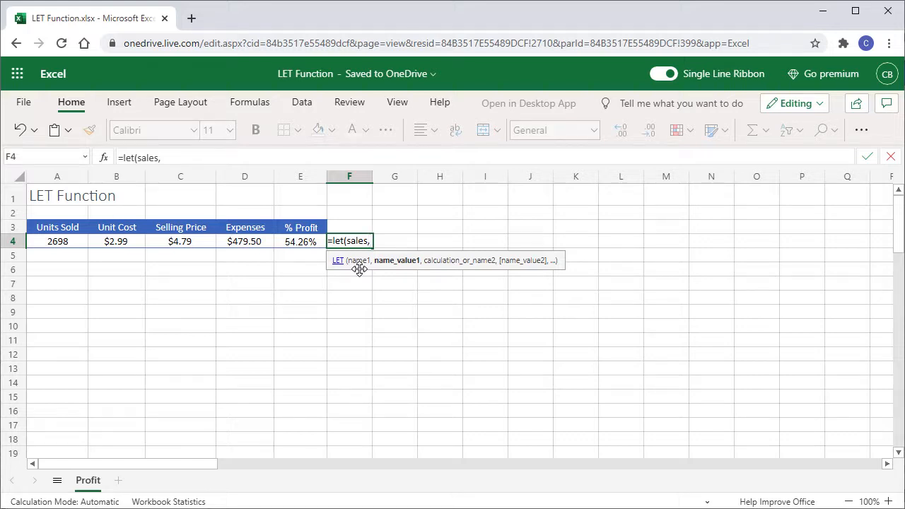
pyautogui.click(65, 242)
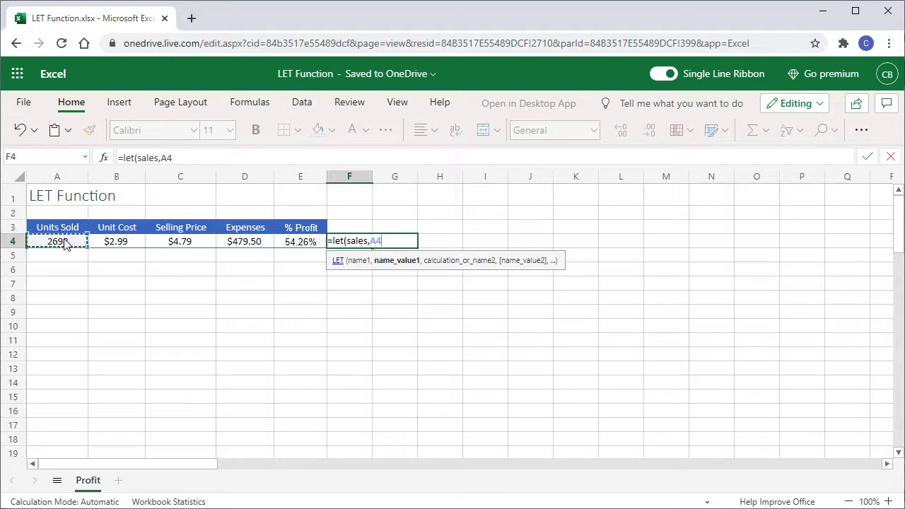
pyautogui.write('*')
pyautogui.click(196, 246)
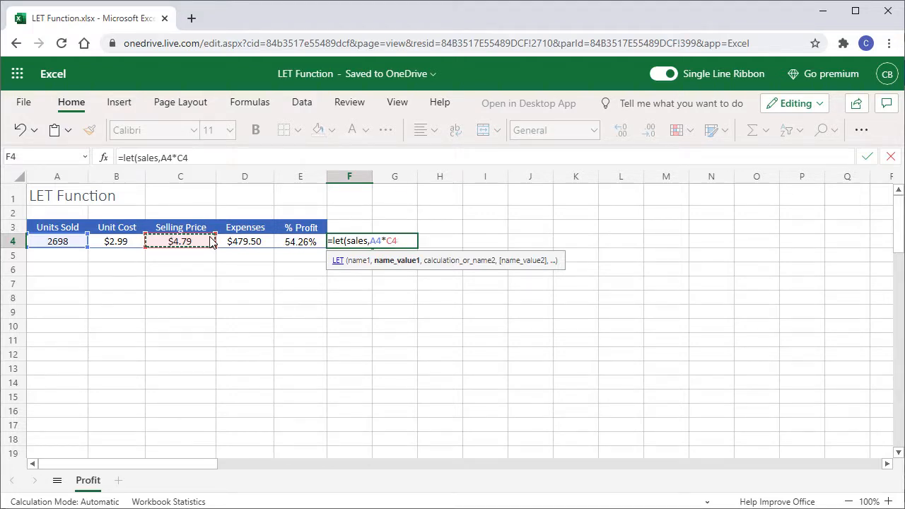
pyautogui.write(',')
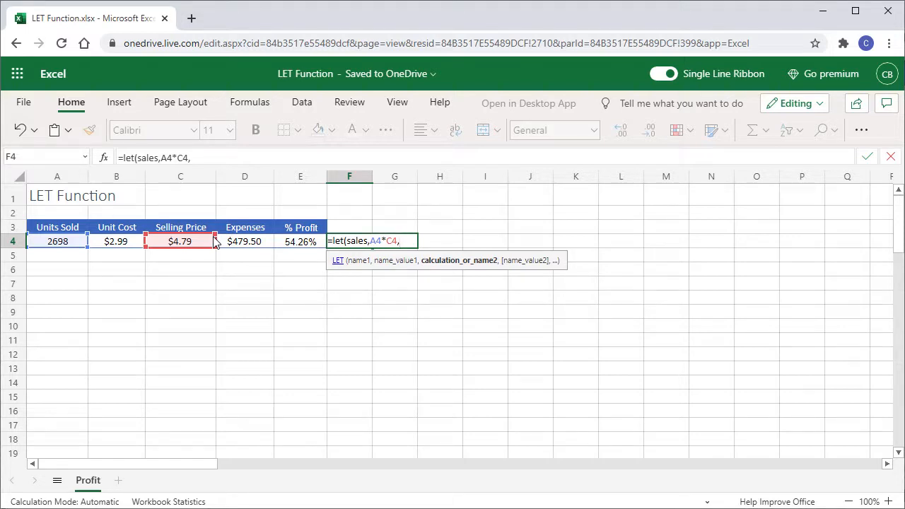
# Add a second LET variable named cost defined as A4*B4
pyautogui.write('cost,')
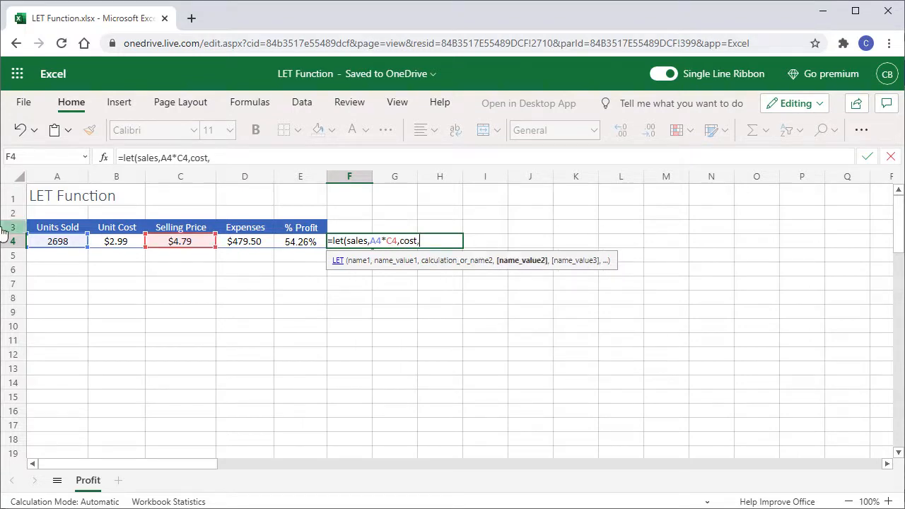
pyautogui.click(57, 244)
pyautogui.write('*')
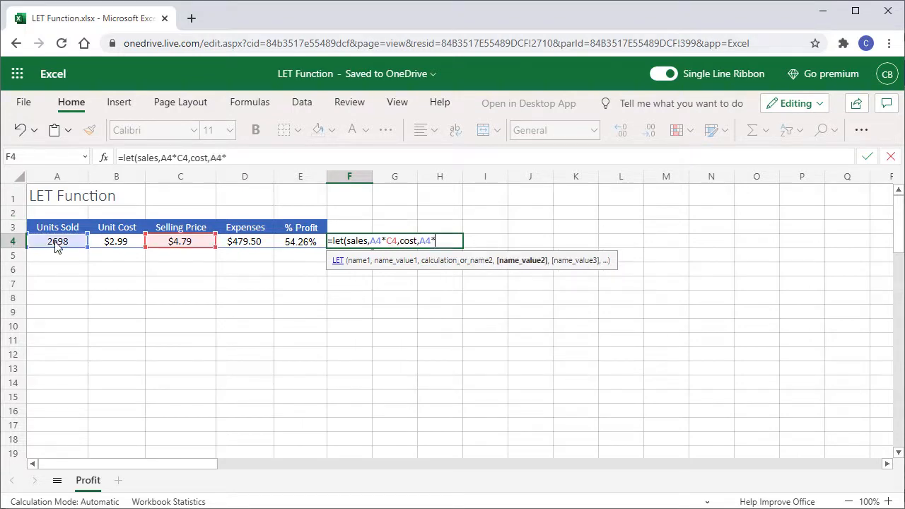
pyautogui.click(113, 243)
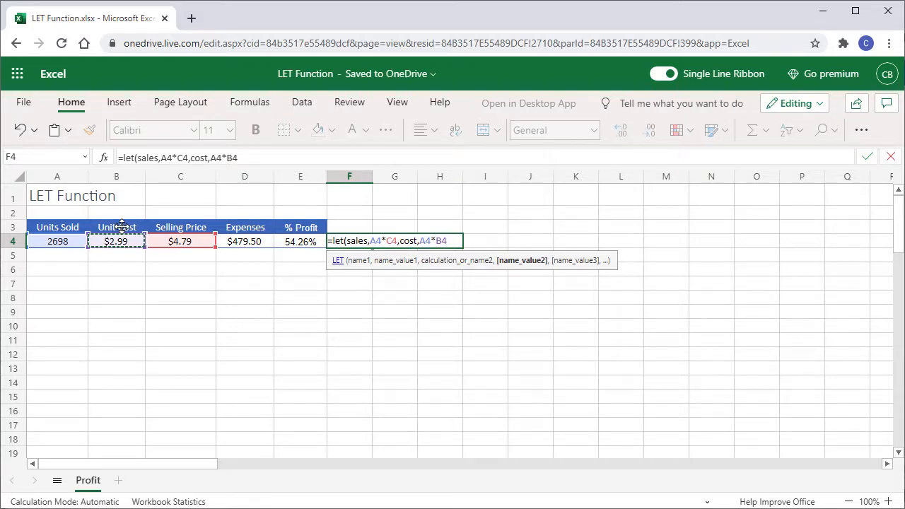
pyautogui.write(',')
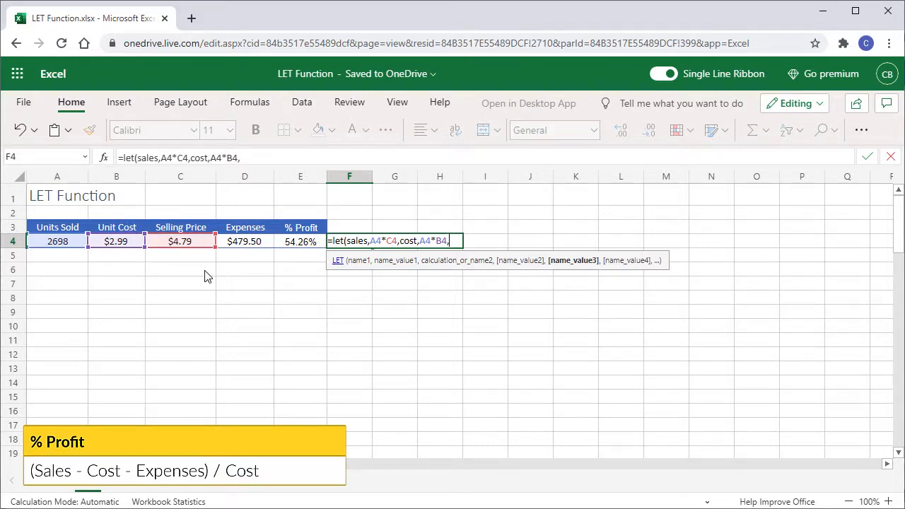
# Enter the LET calculation sales-cost-D4/cost
pyautogui.write('sales')
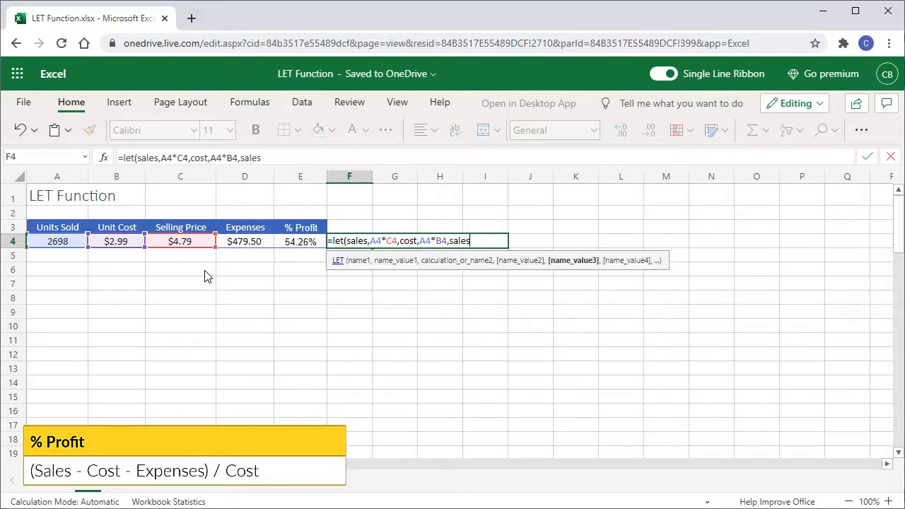
pyautogui.write('-cost-')
pyautogui.click(244, 243)
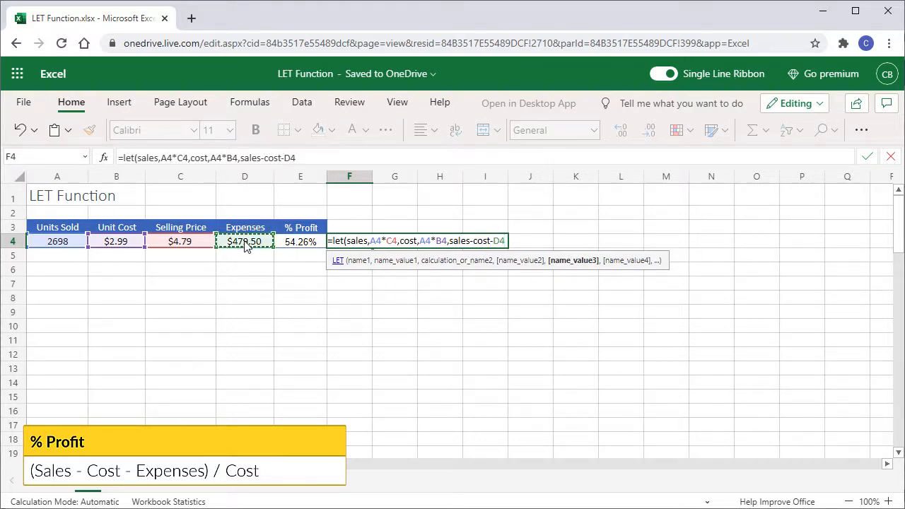
pyautogui.write('/cost')
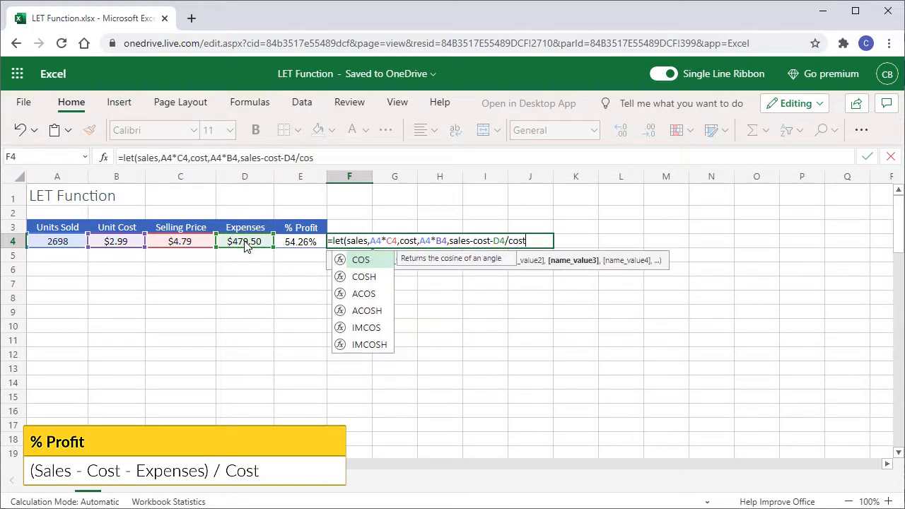
# Put parentheses around sales-cost-D4, close the LET function, and enter the formula =let(sales,A4*C4,cost,A4*B4,(sales-cost-D4)/cost)
pyautogui.click(239, 157)
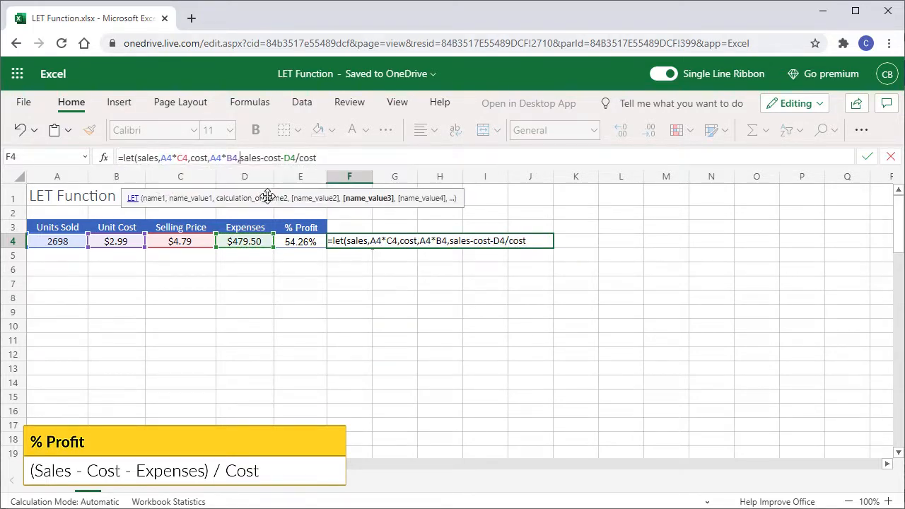
pyautogui.write('(')
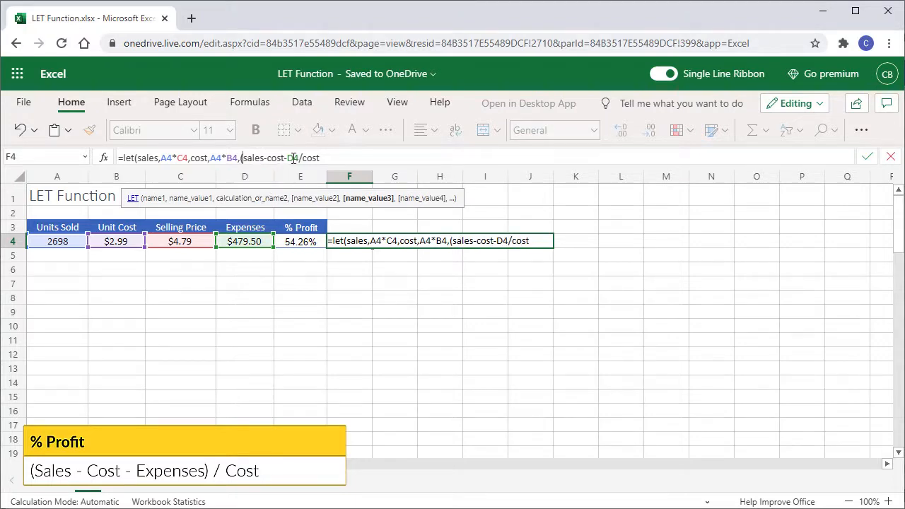
pyautogui.click(299, 158)
pyautogui.write(')')
pyautogui.click(341, 157)
pyautogui.write(')')
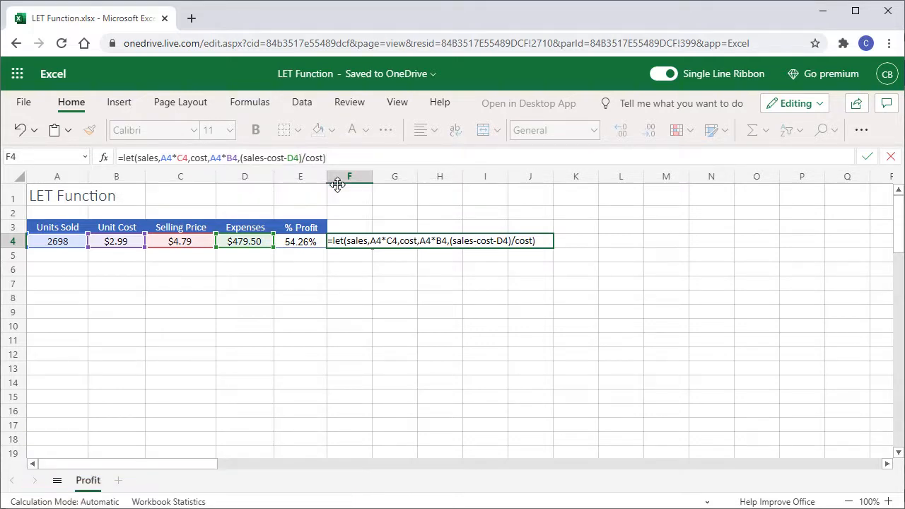
pyautogui.press('Return')
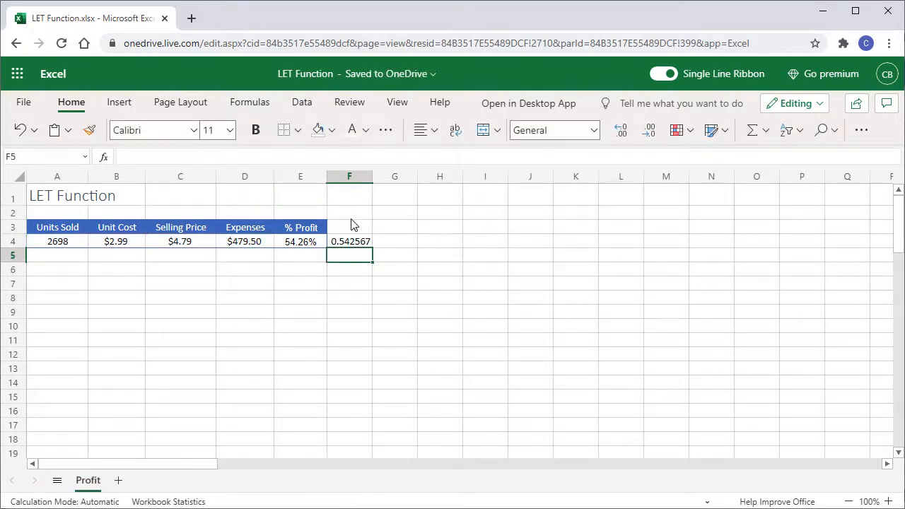
# Format the LET result in F4 as Percentage
pyautogui.click(355, 241)
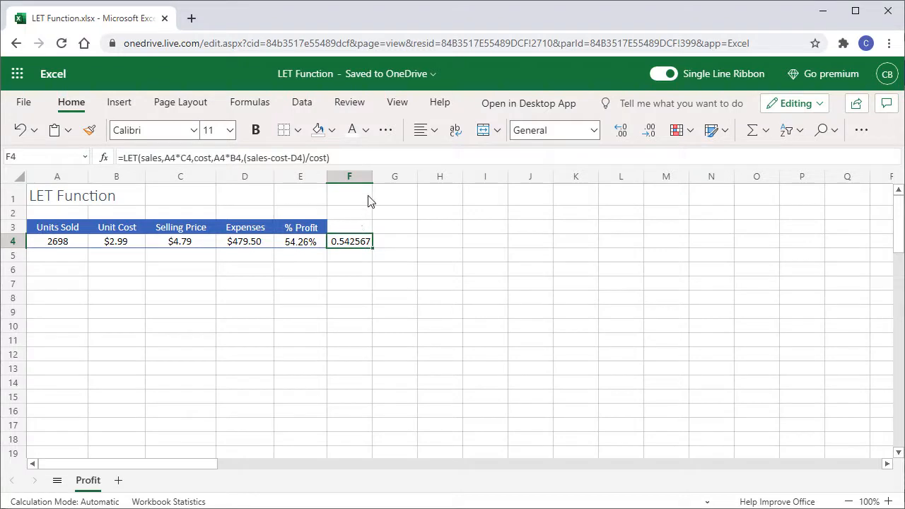
pyautogui.click(593, 131)
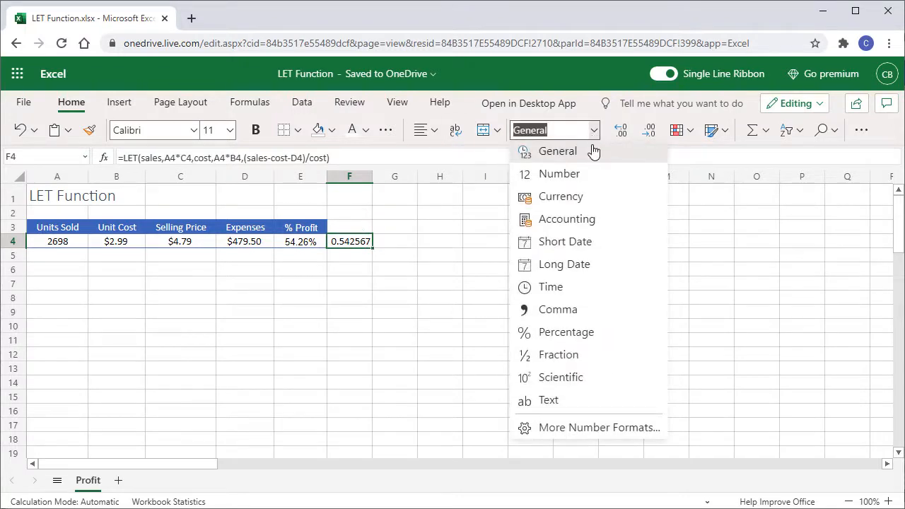
pyautogui.click(573, 336)
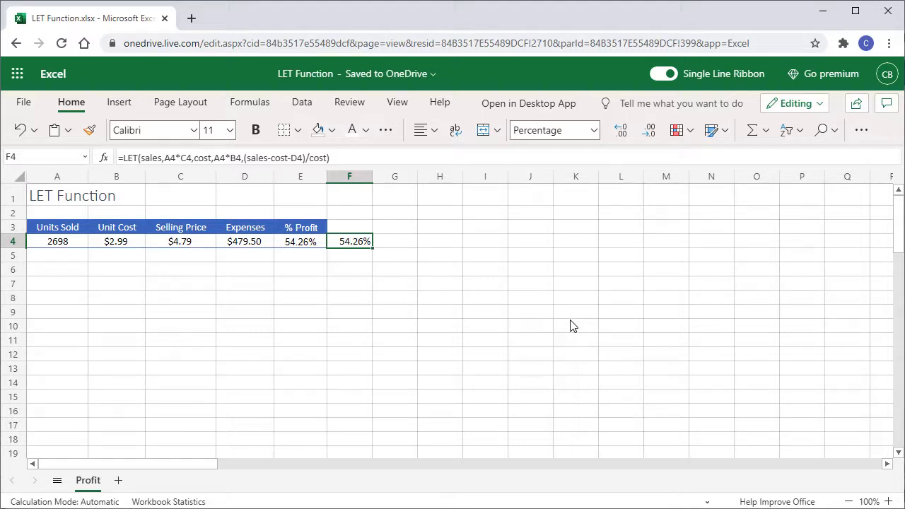
pyautogui.moveTo(141, 157); pyautogui.dragTo(343, 158)
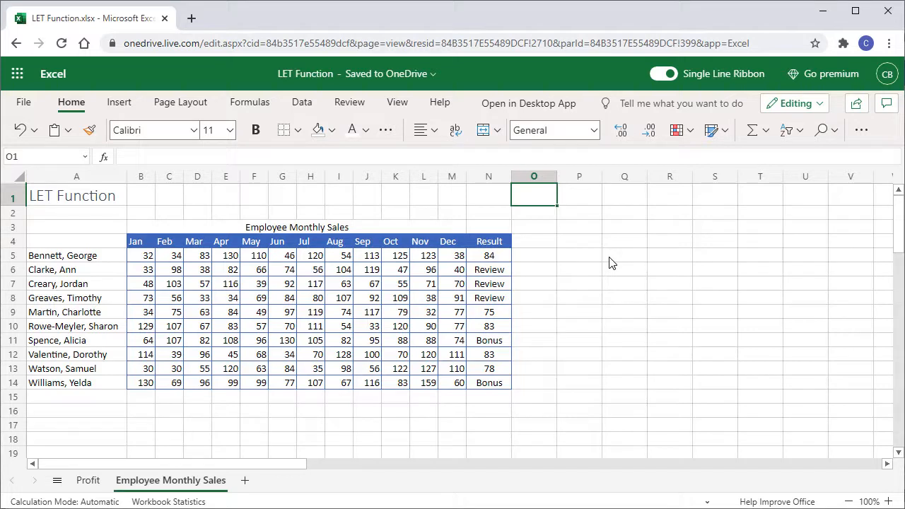
# On the Employee Monthly Sales sheet, start a LET formula in O5 defining the name avg as AVERAGE(B5:M5)
pyautogui.click(493, 179)
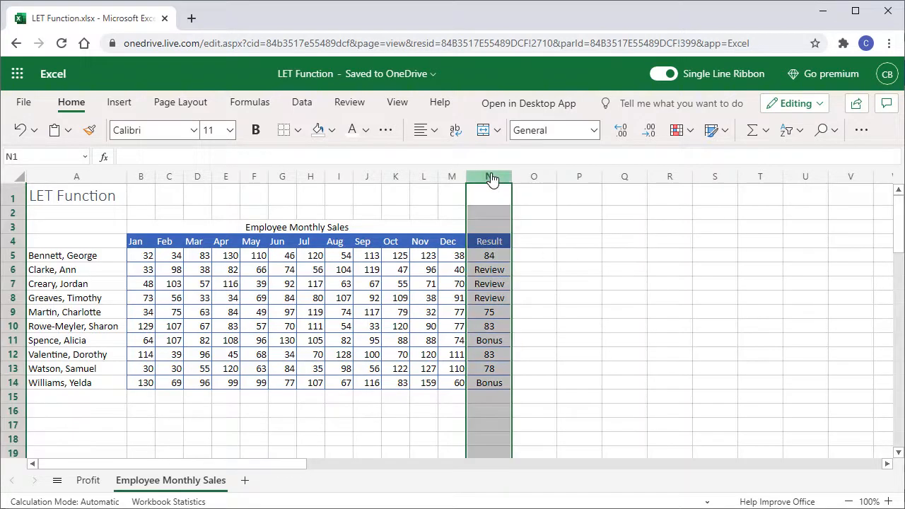
pyautogui.click(485, 259)
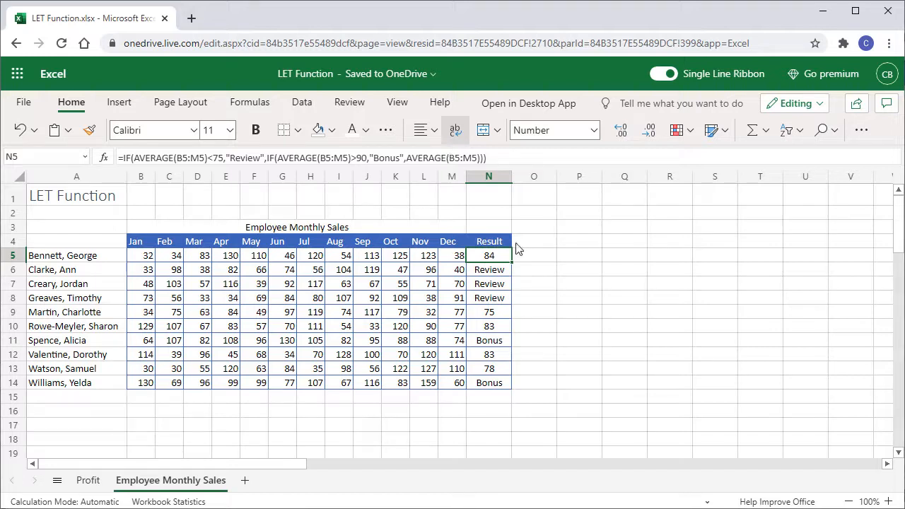
pyautogui.click(535, 257)
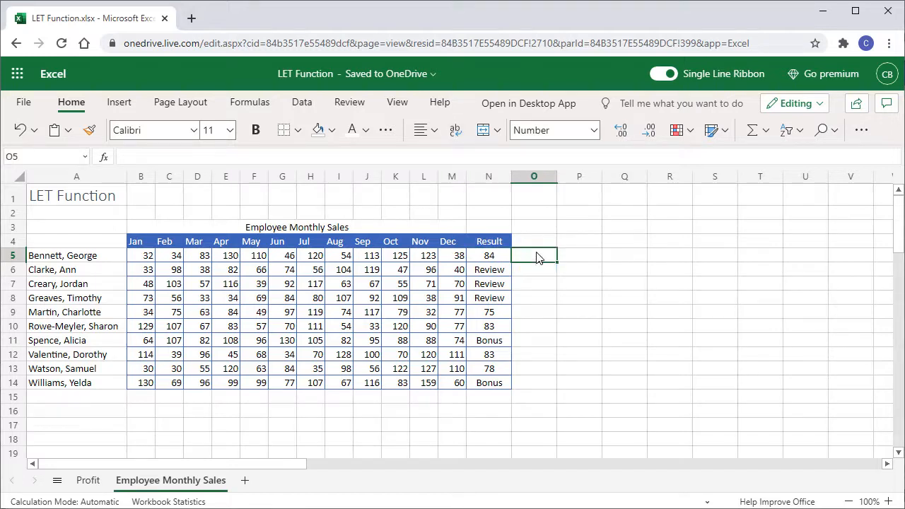
pyautogui.write('=let')
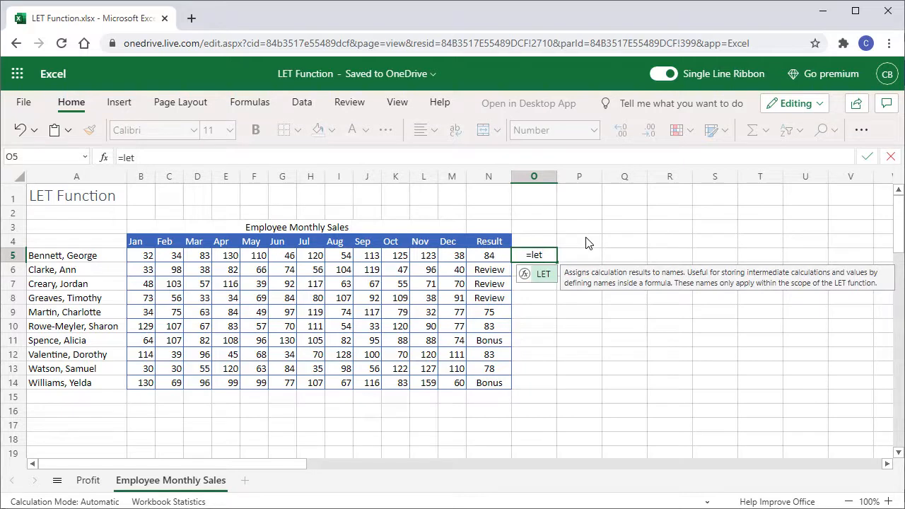
pyautogui.write('(avg')
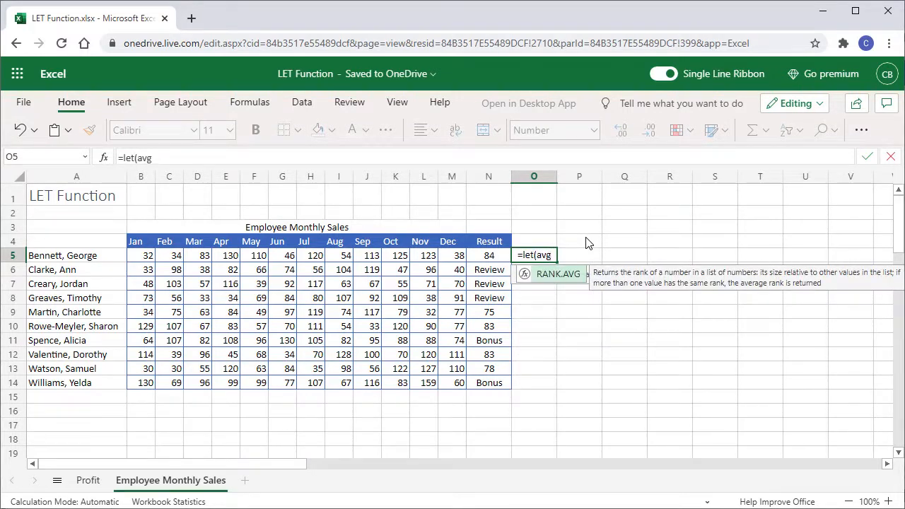
pyautogui.write(',')
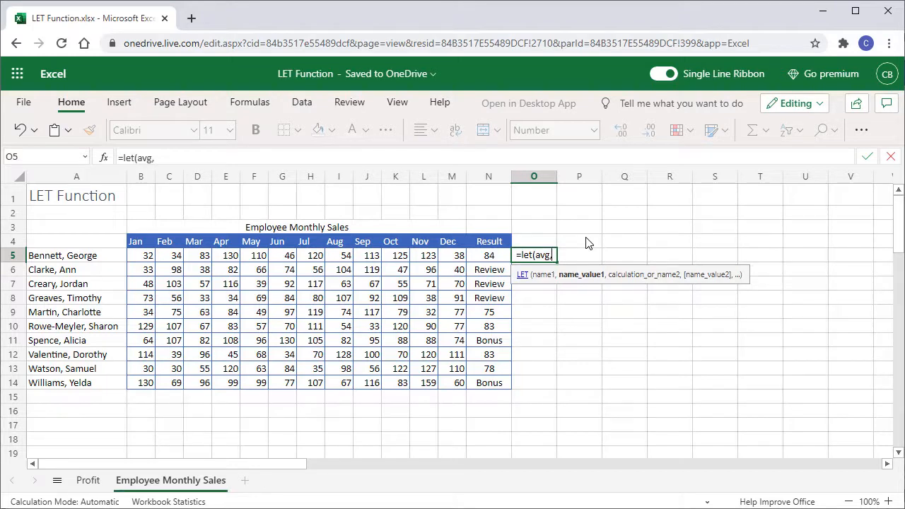
pyautogui.write('average(')
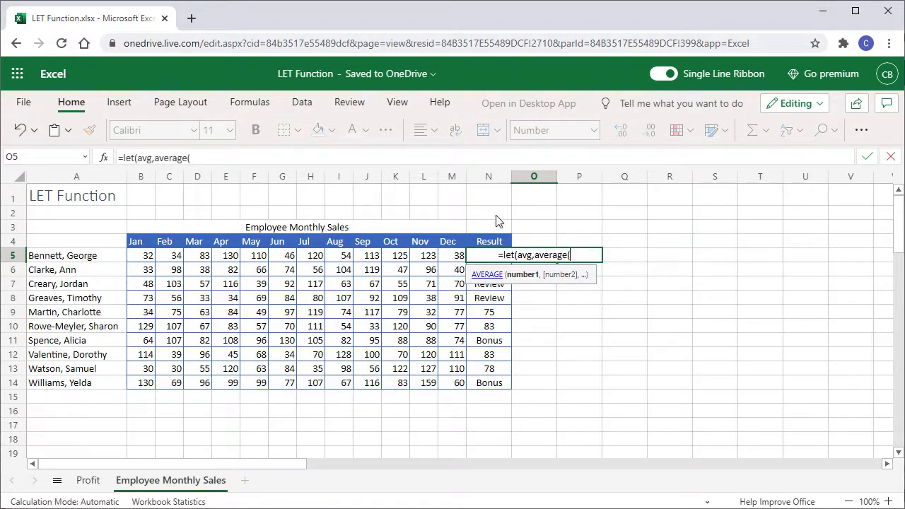
pyautogui.moveTo(148, 258); pyautogui.dragTo(228, 256)
pyautogui.moveTo(289, 260); pyautogui.dragTo(456, 257)
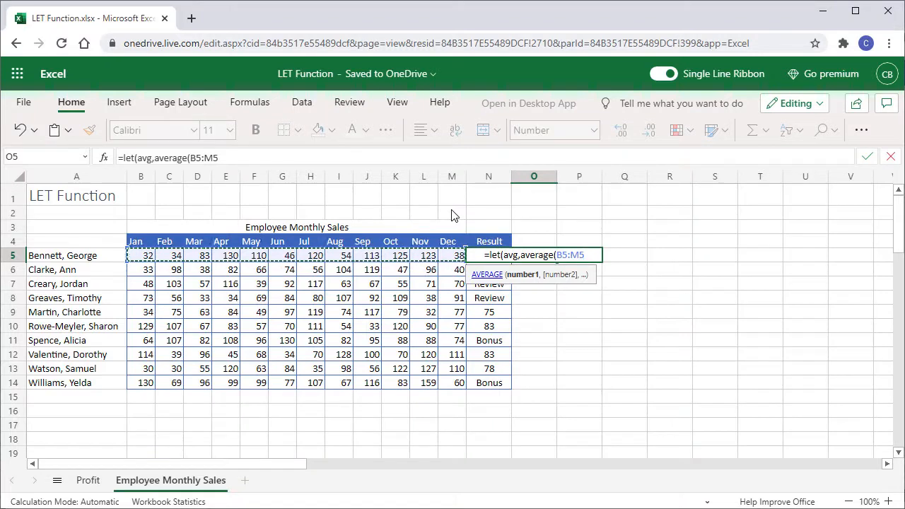
pyautogui.write(')')
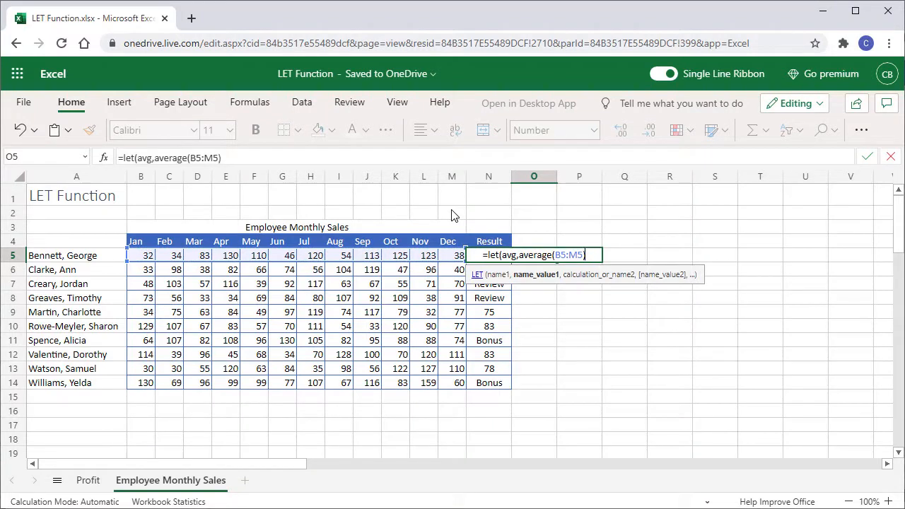
pyautogui.write(',')
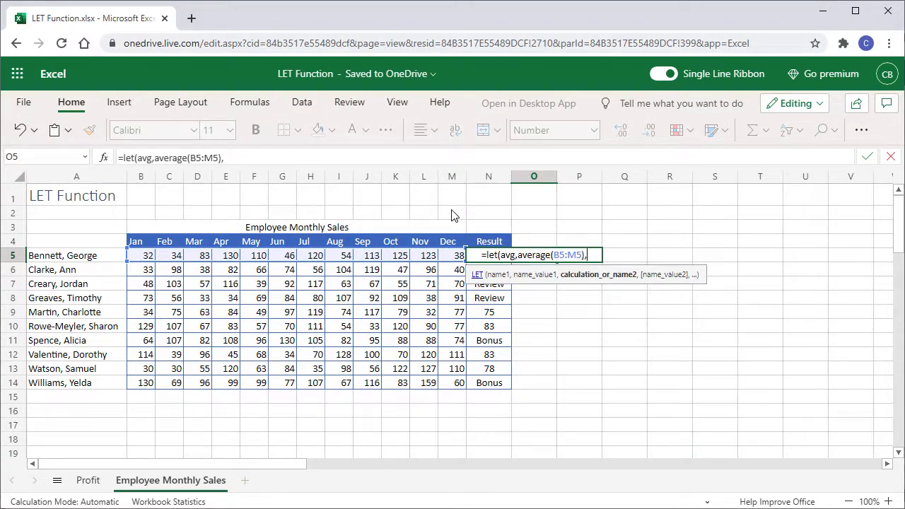
pyautogui.write('if(')
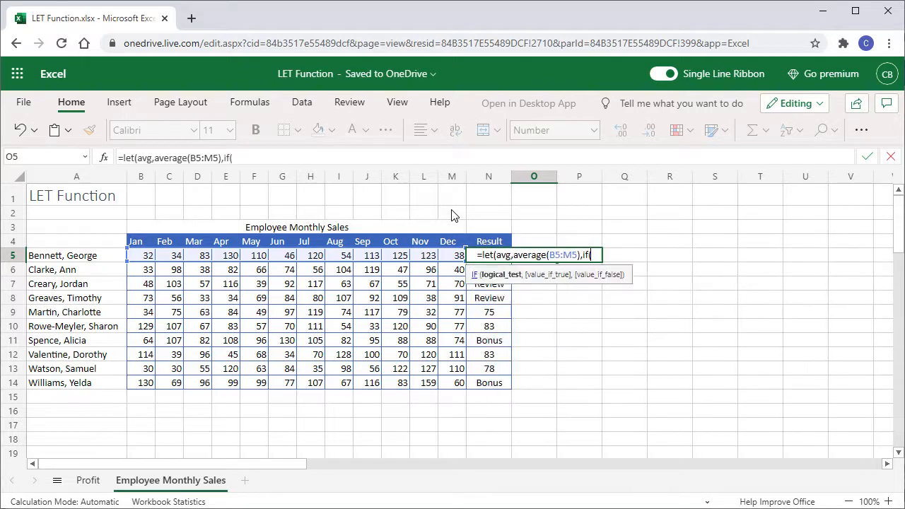
pyautogui.write('avg<')
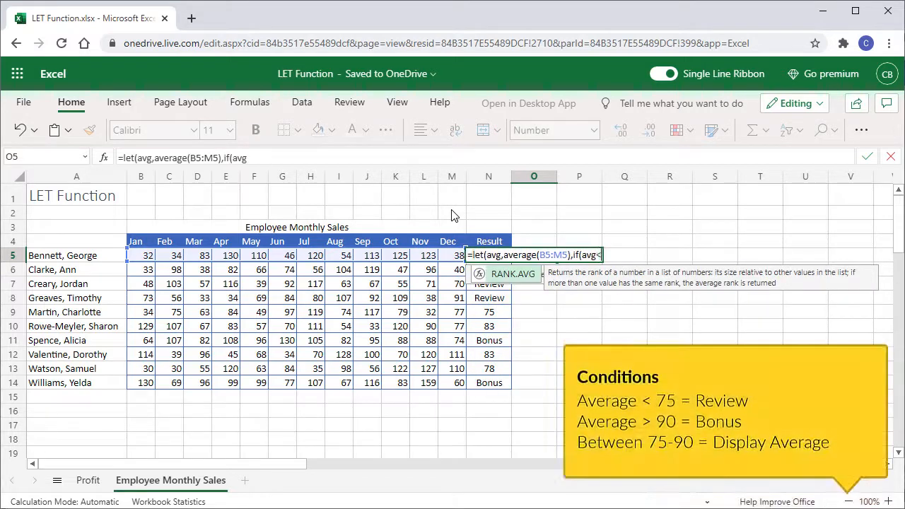
pyautogui.write('75')
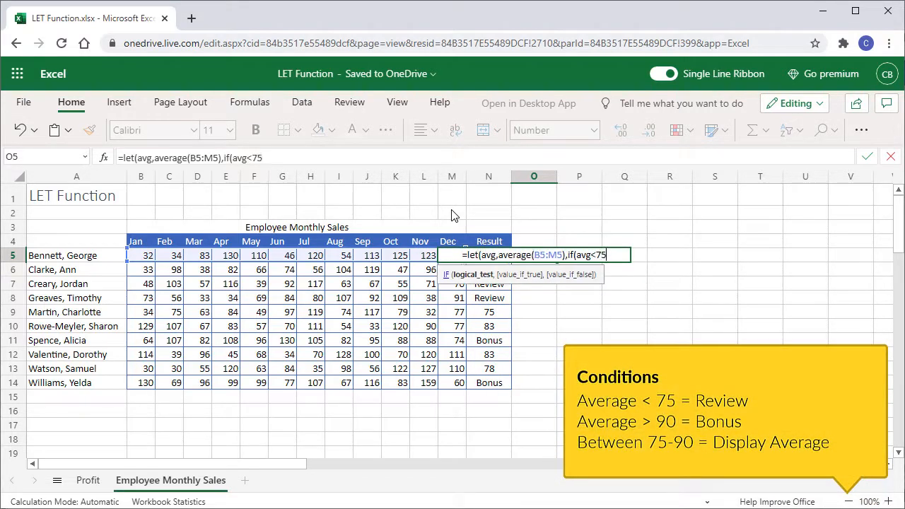
pyautogui.write(',"')
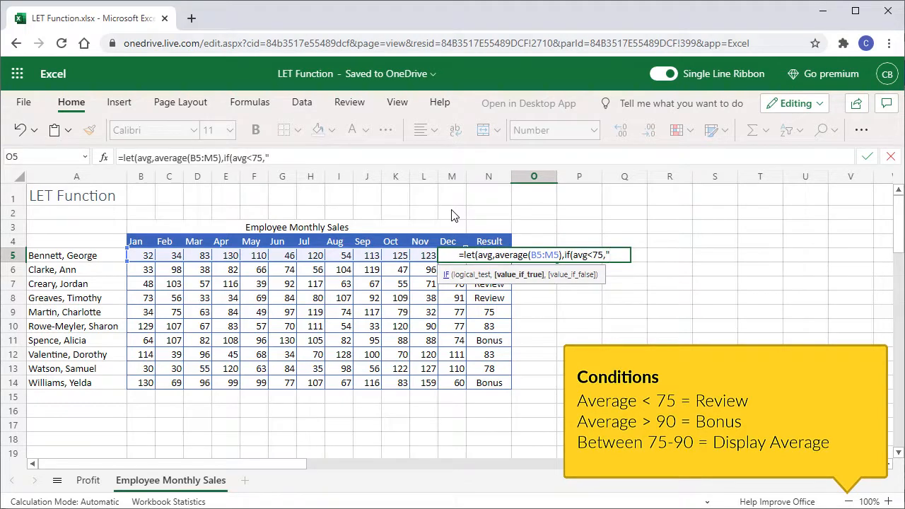
pyautogui.write('Review"')
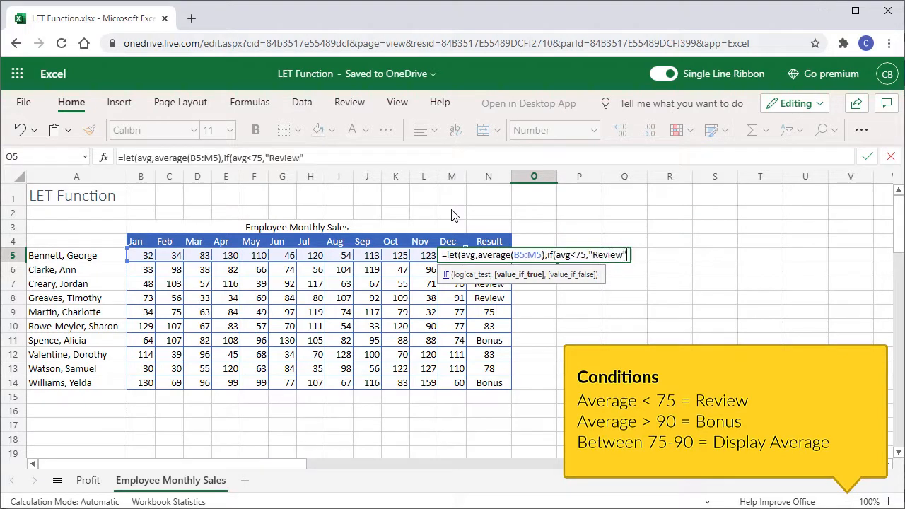
pyautogui.write(',')
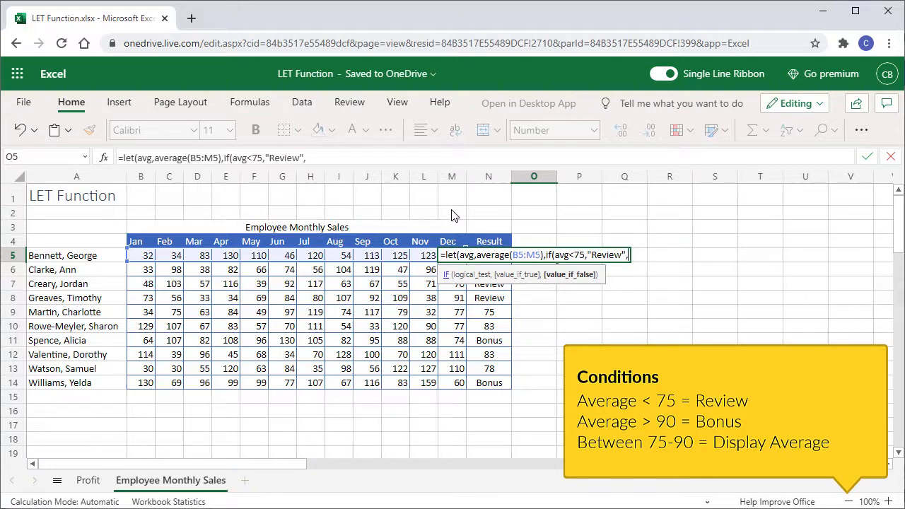
pyautogui.write('if')
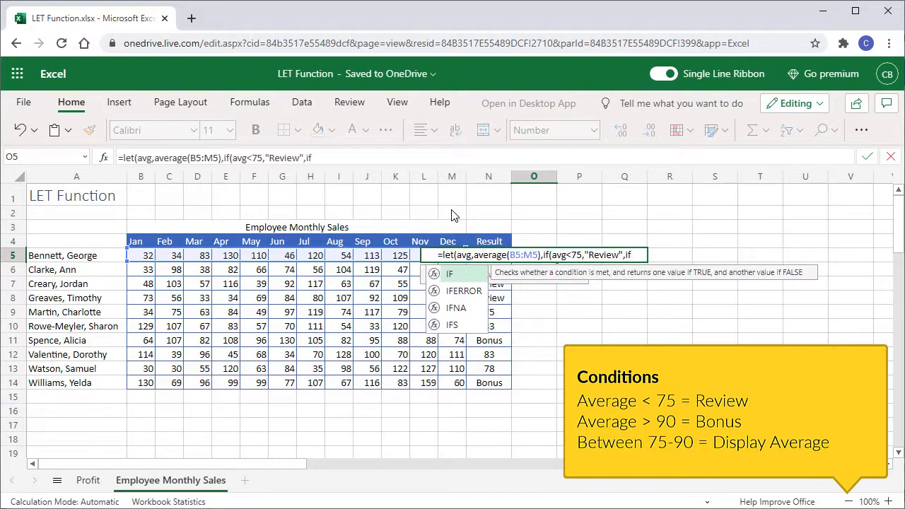
pyautogui.write('(avg')
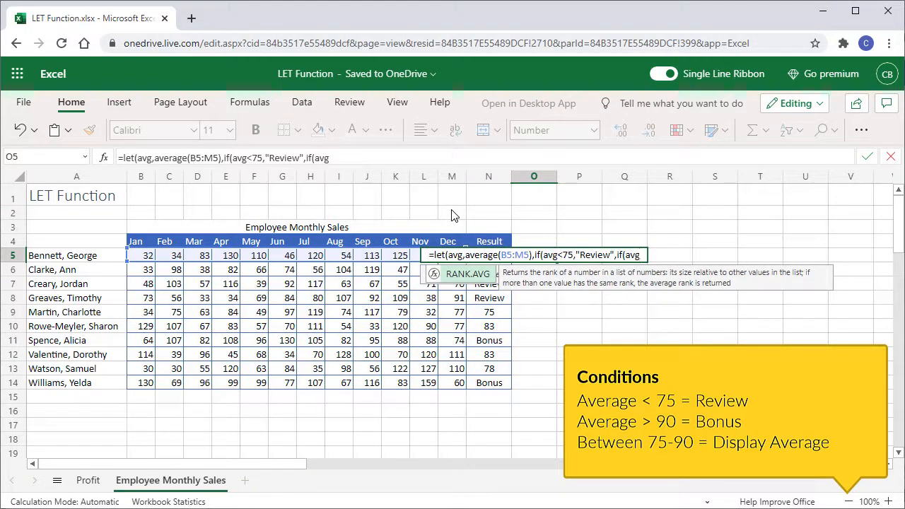
pyautogui.write('>90')
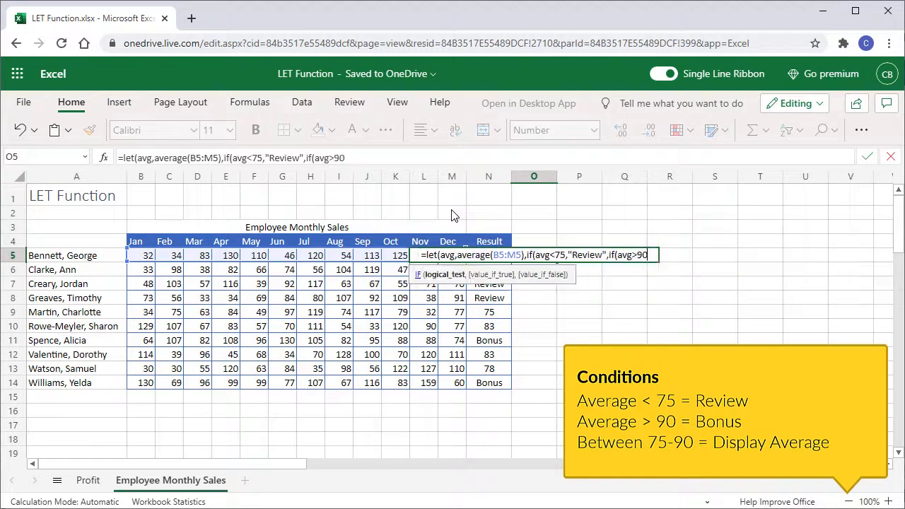
pyautogui.write(',"')
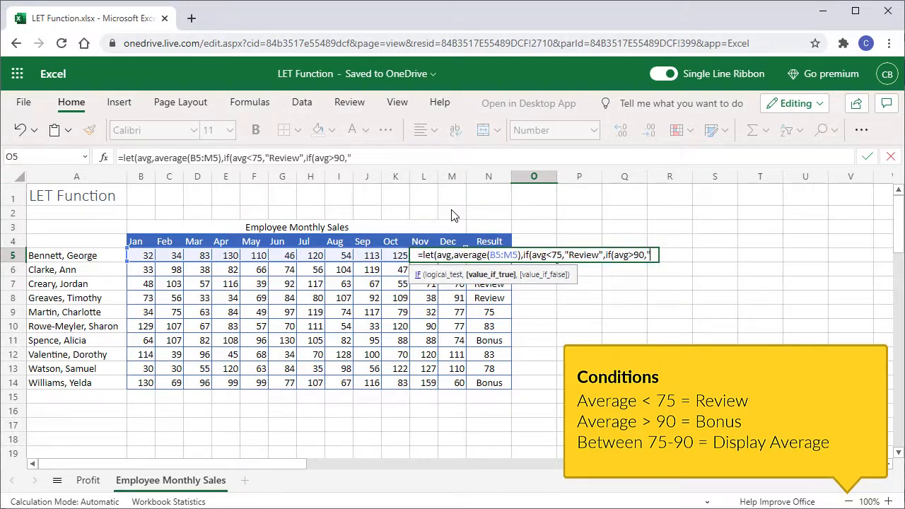
pyautogui.write('Bonu')
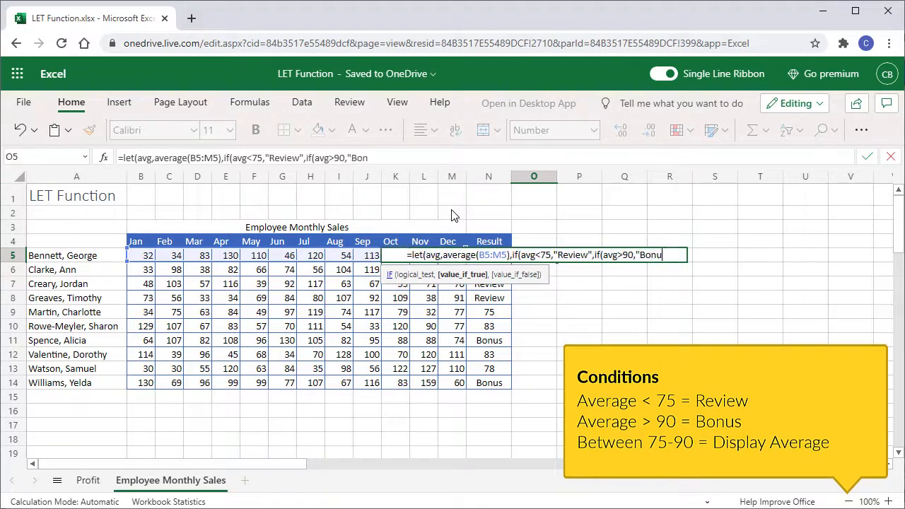
pyautogui.write('s"')
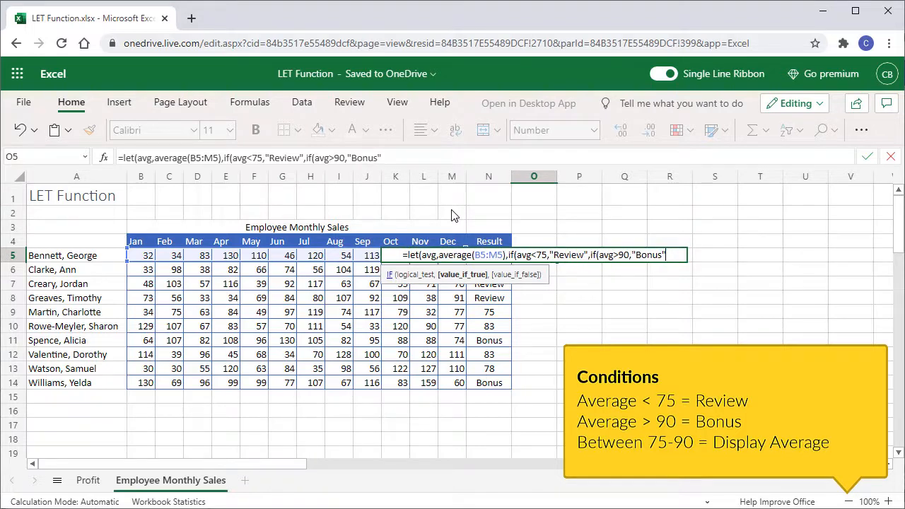
pyautogui.write(',')
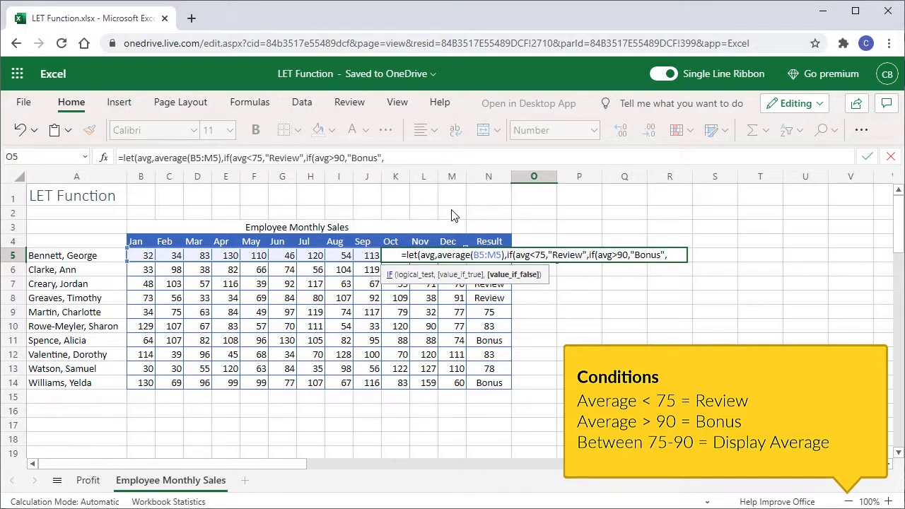
pyautogui.write('avg')
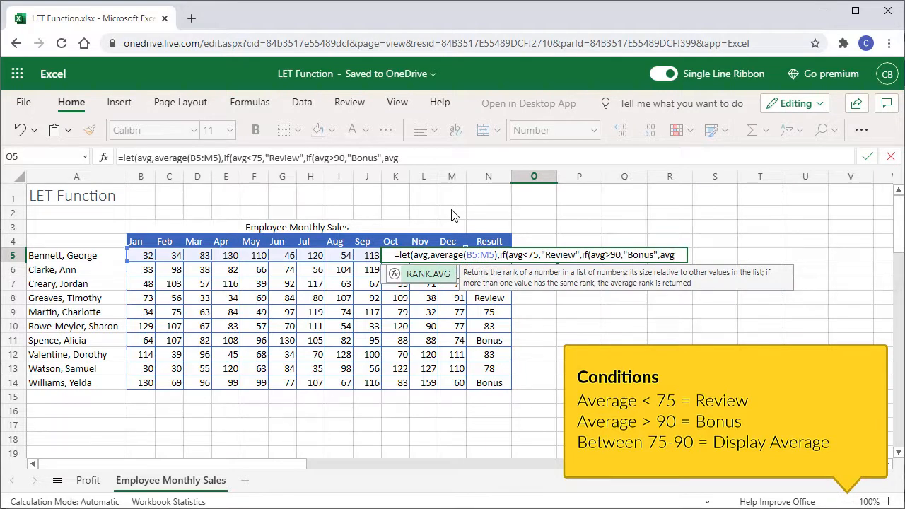
pyautogui.write(')')
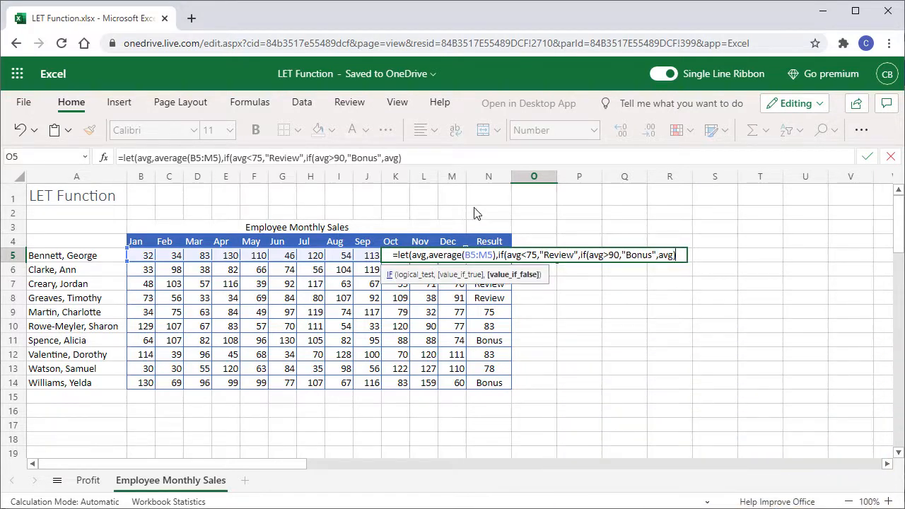
pyautogui.write('))')
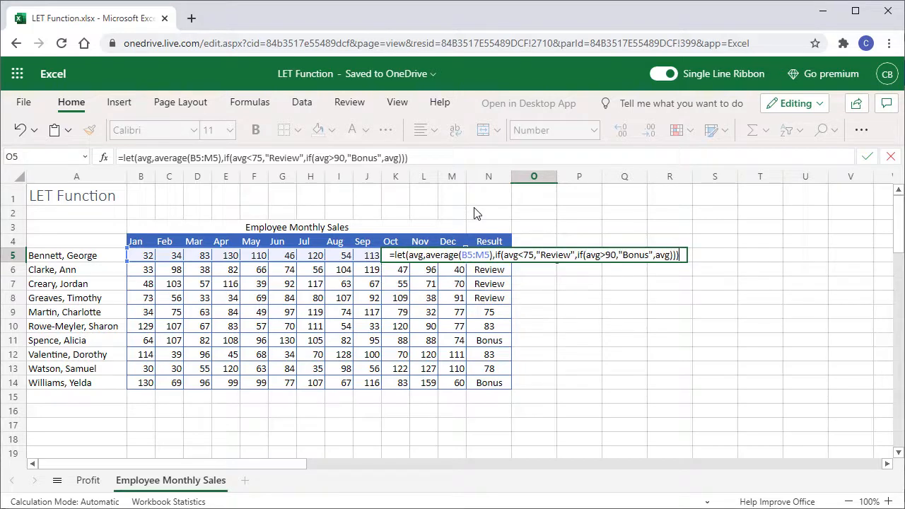
# Return avg otherwise, close all parentheses and enter =let(avg,average(B5:M5),if(avg<75,"Review",if(avg>90,"Bonus",avg)))
pyautogui.press('Return')
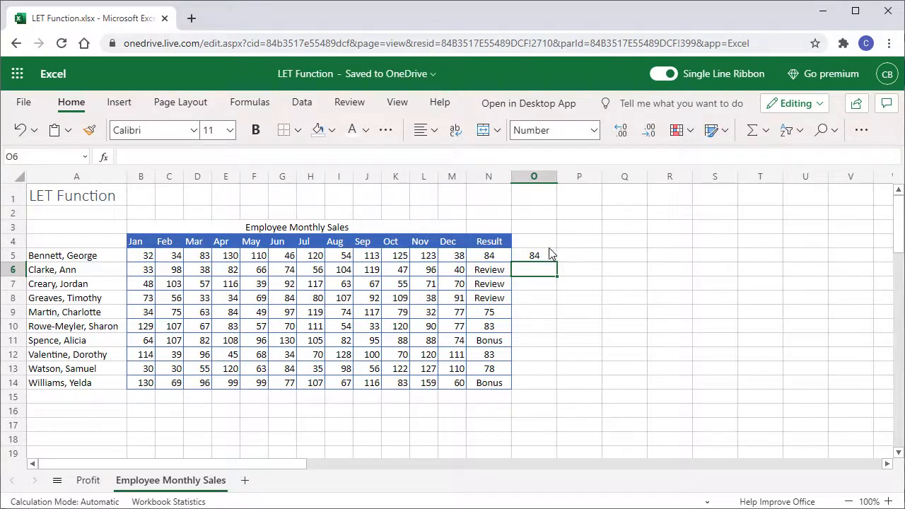
# Fill the O5 formula down to O14
pyautogui.click(545, 256)
pyautogui.moveTo(556, 262); pyautogui.dragTo(542, 381)
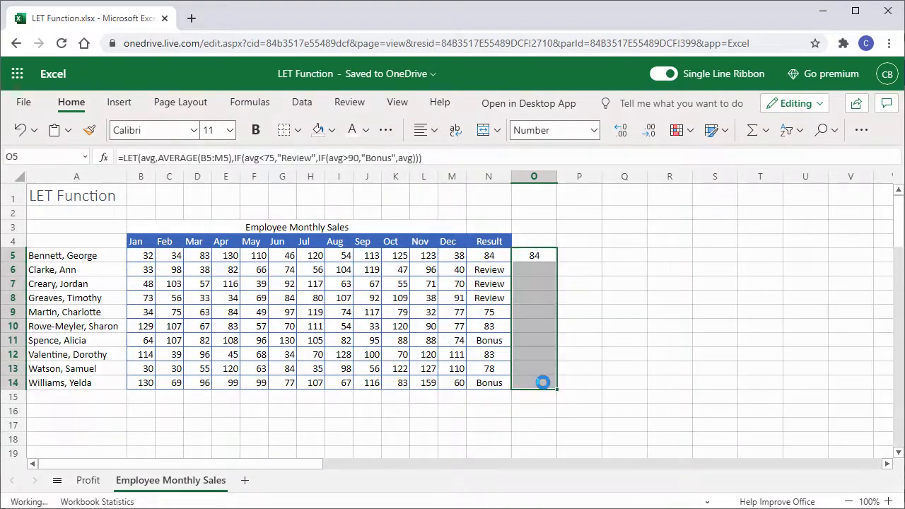